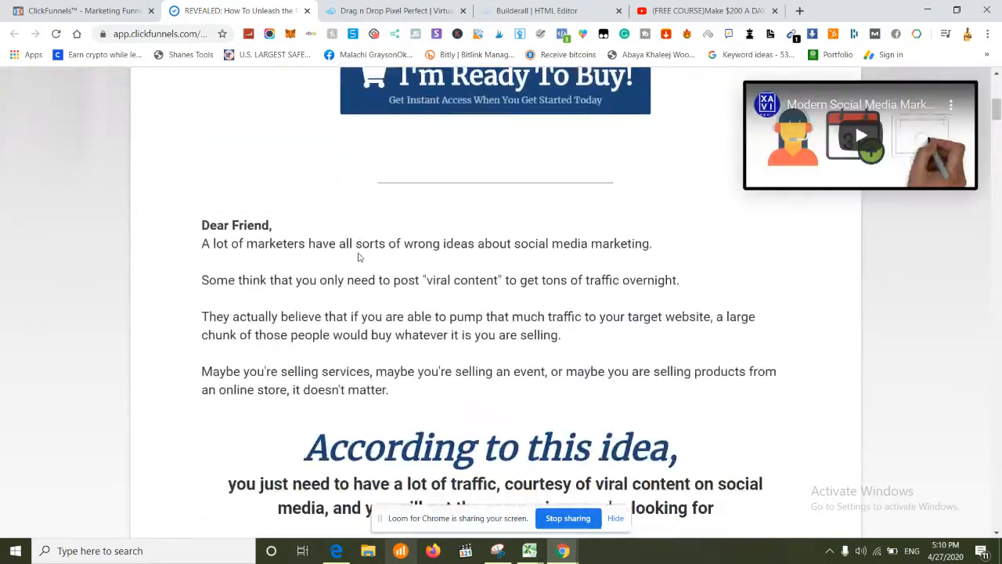
Look over the Modern Social Media Marketing sales page and return to the funnel's Sales Page step in ClickFunnels.
scroll(358, 253, down, 15)
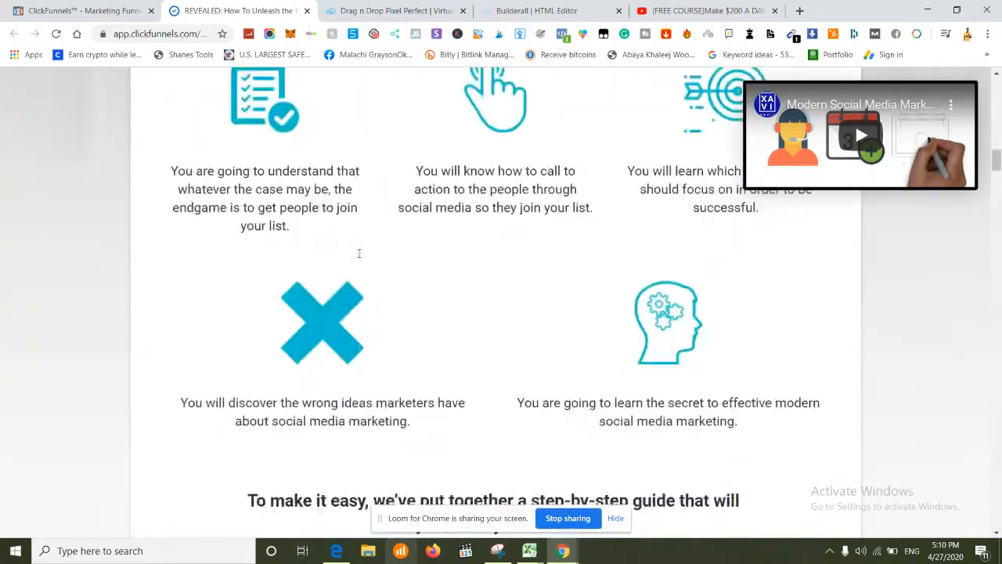
scroll(358, 257, up, 20)
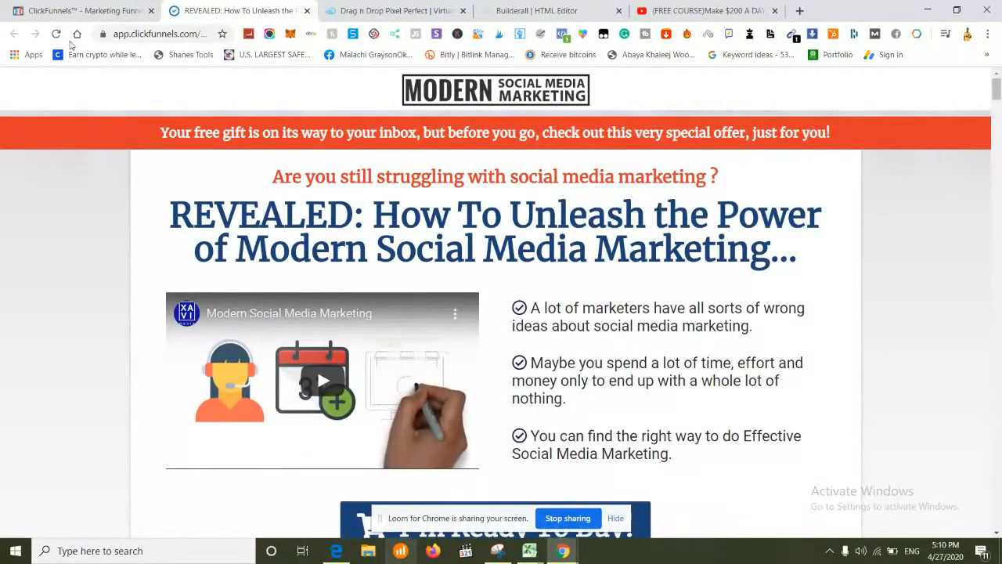
click(44, 16)
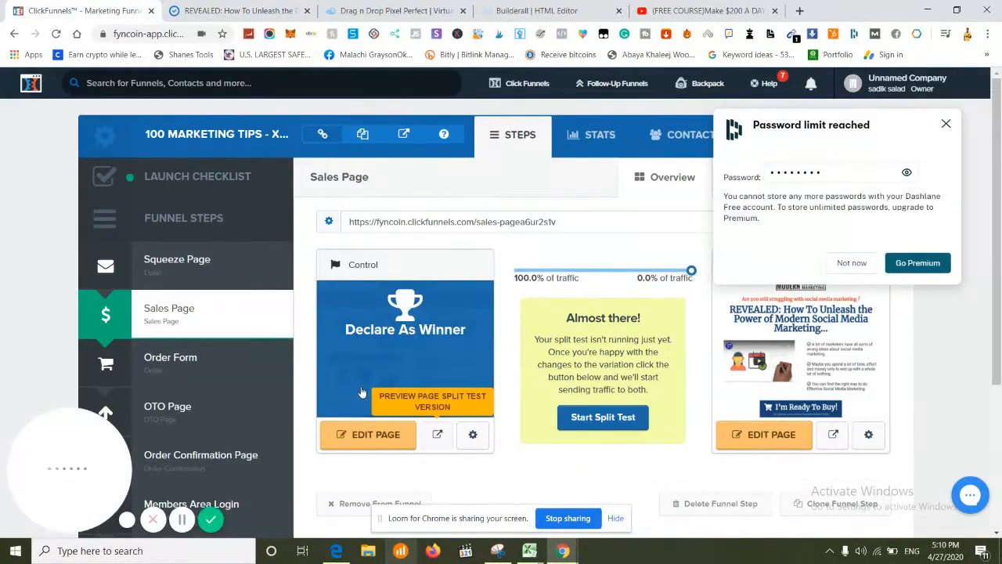
Switch to Builderall and open the Pixel Perfect Site Builder's list of sites from the home page.
click(374, 7)
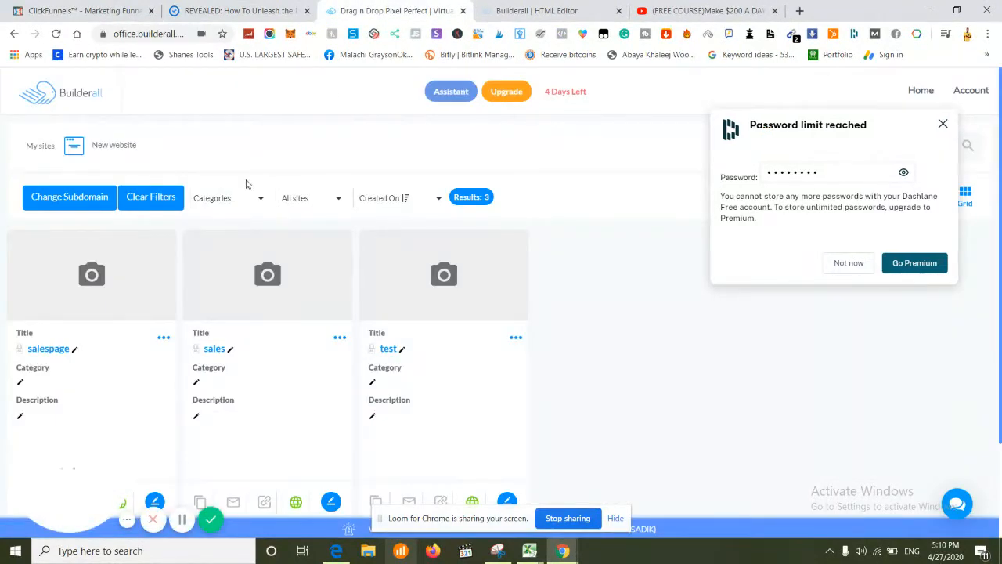
click(84, 102)
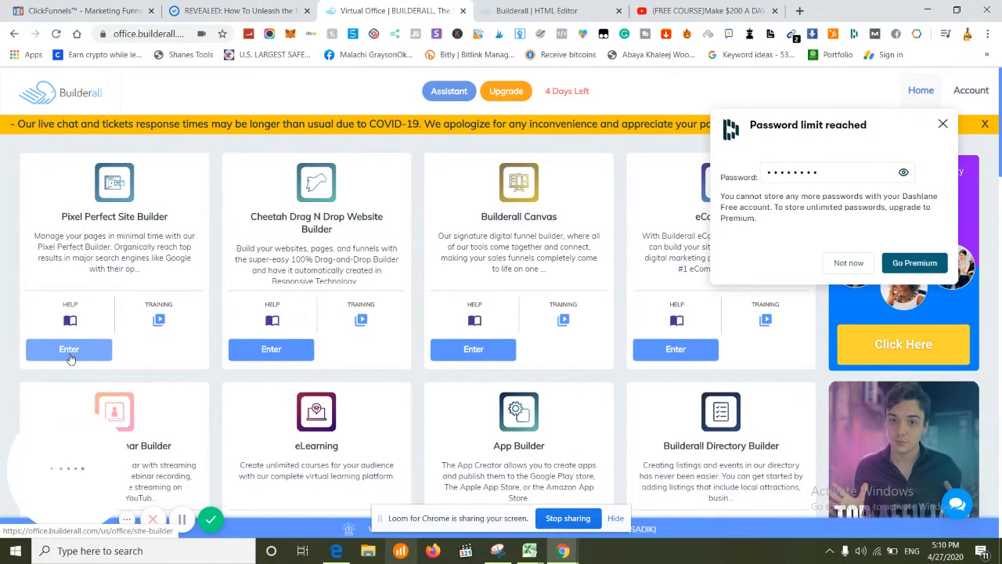
click(69, 349)
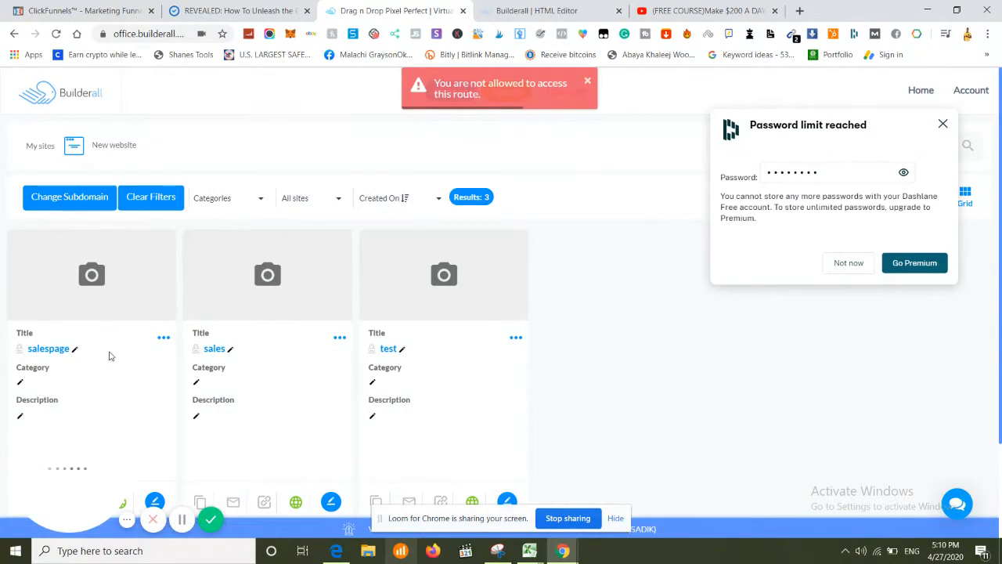
scroll(121, 349, down, 1)
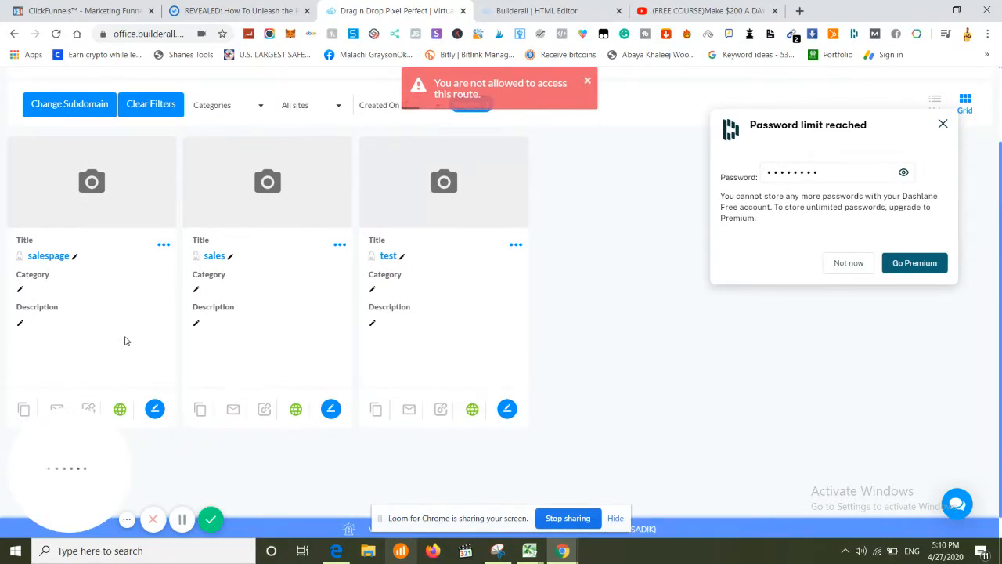
click(180, 523)
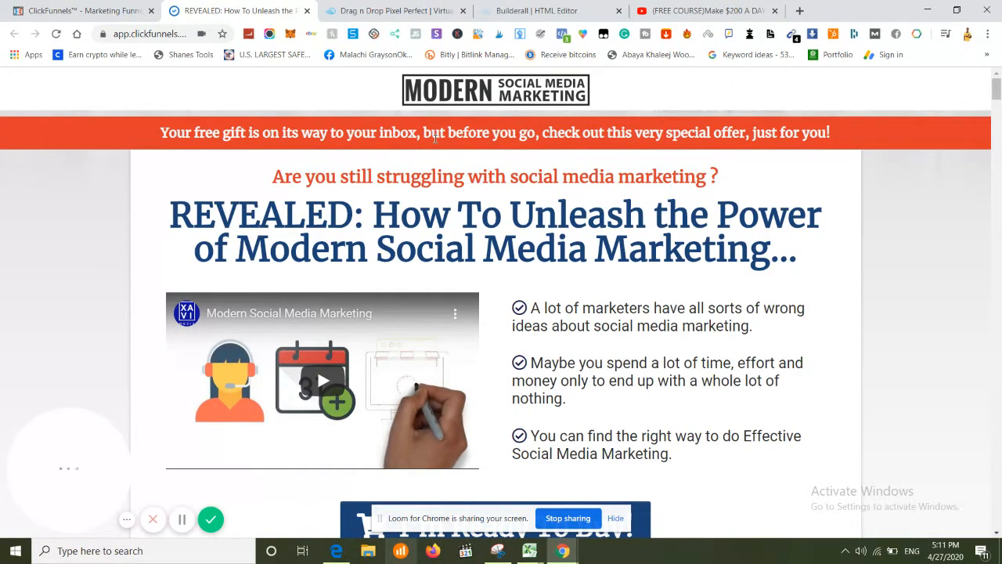
Examine the original ClickFunnels sales page from the headline down to the quick preview section.
scroll(492, 203, down, 7)
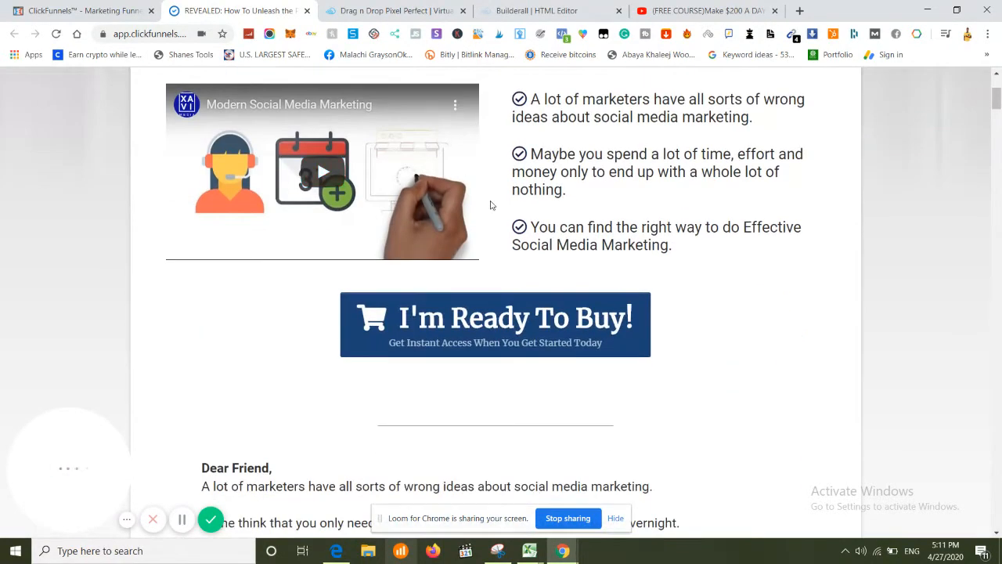
scroll(492, 203, down, 6)
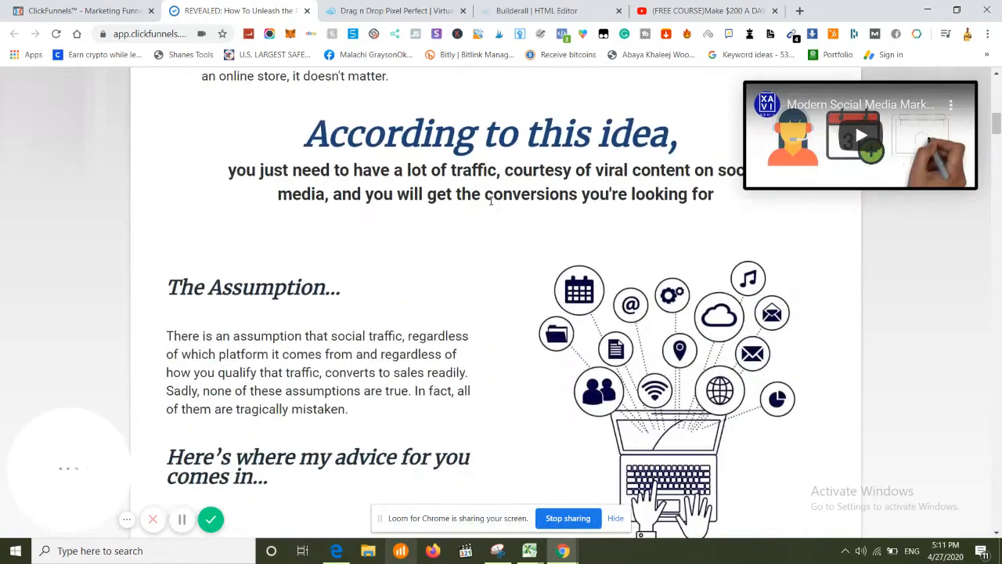
scroll(491, 205, down, 8)
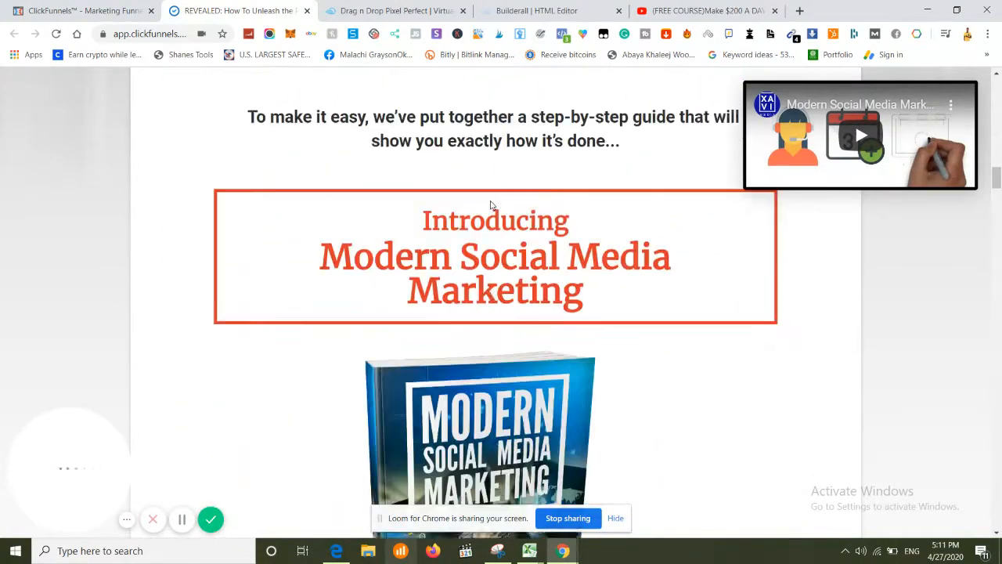
scroll(492, 202, down, 5)
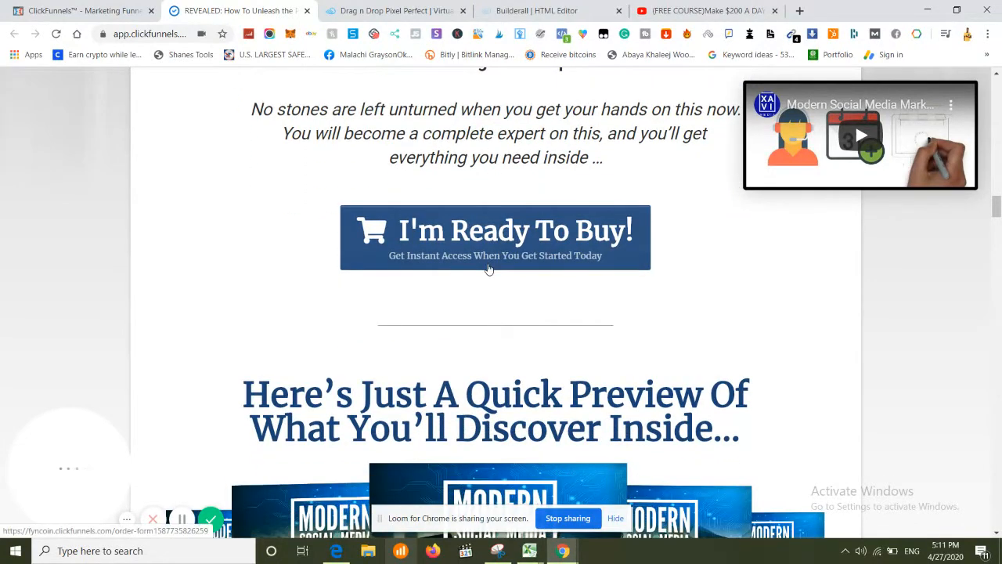
scroll(492, 205, down, 2)
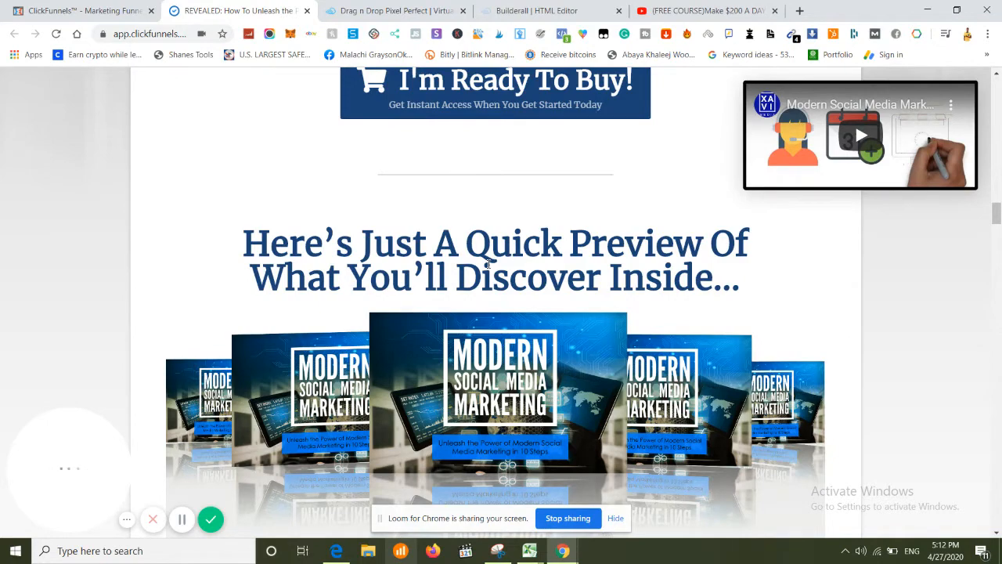
click(421, 11)
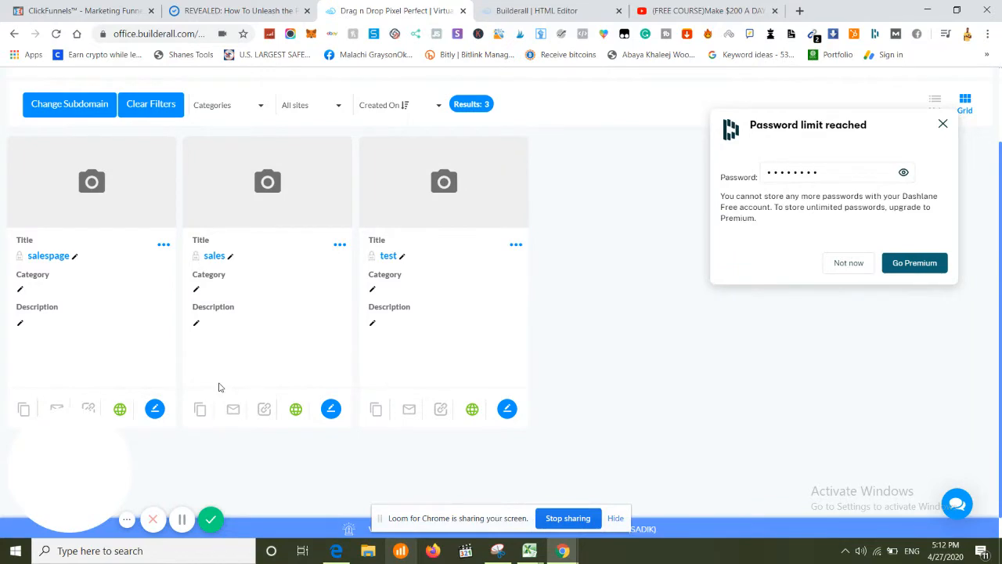
click(277, 11)
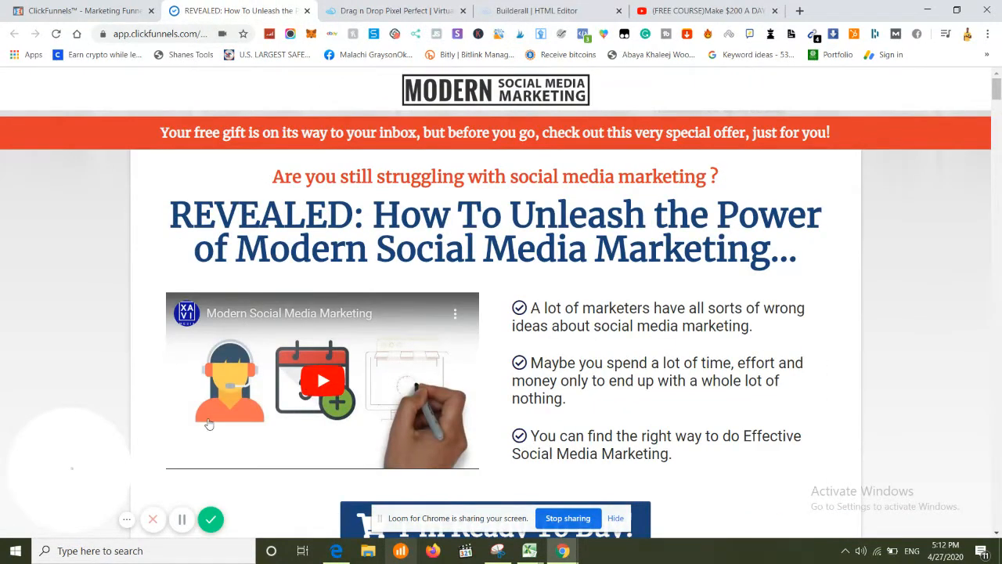
click(182, 519)
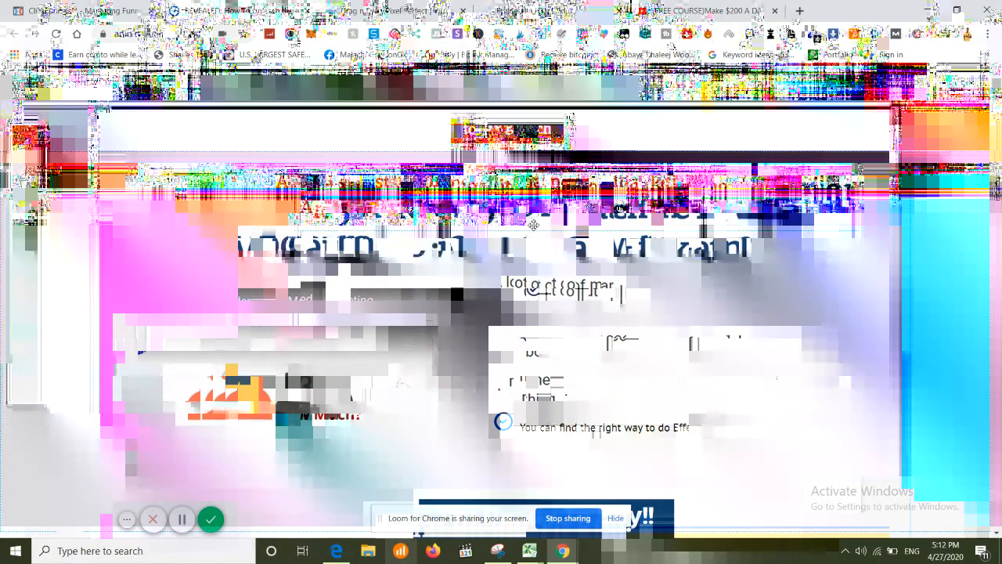
Open the list of addable elements in the Builderall page editor and browse its element types.
scroll(243, 256, down, 4)
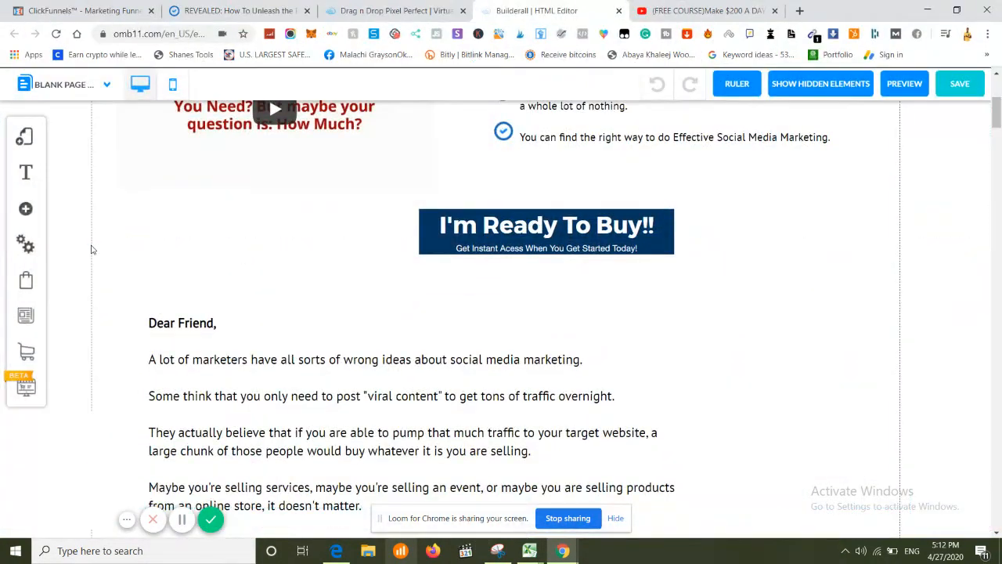
click(33, 216)
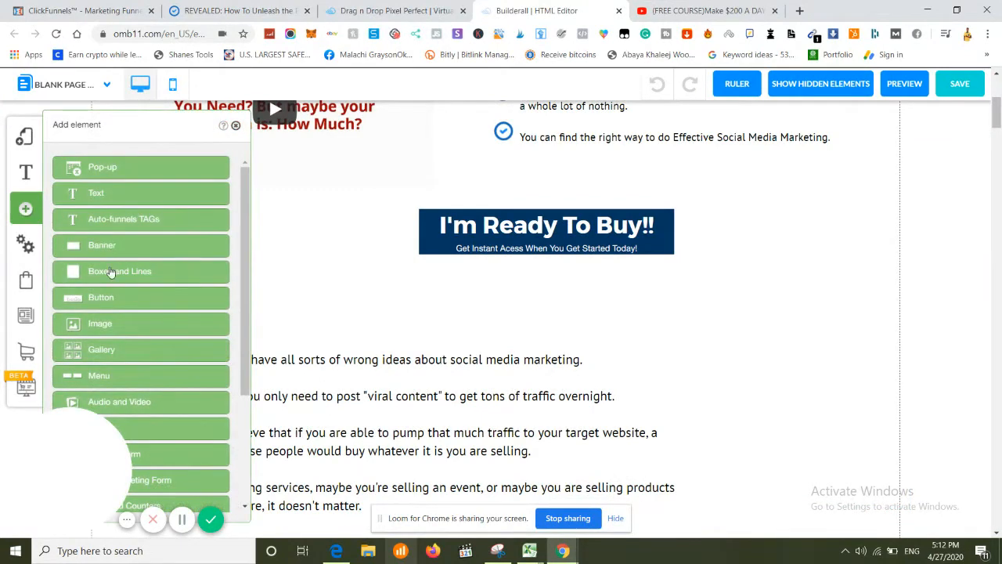
scroll(100, 326, down, 2)
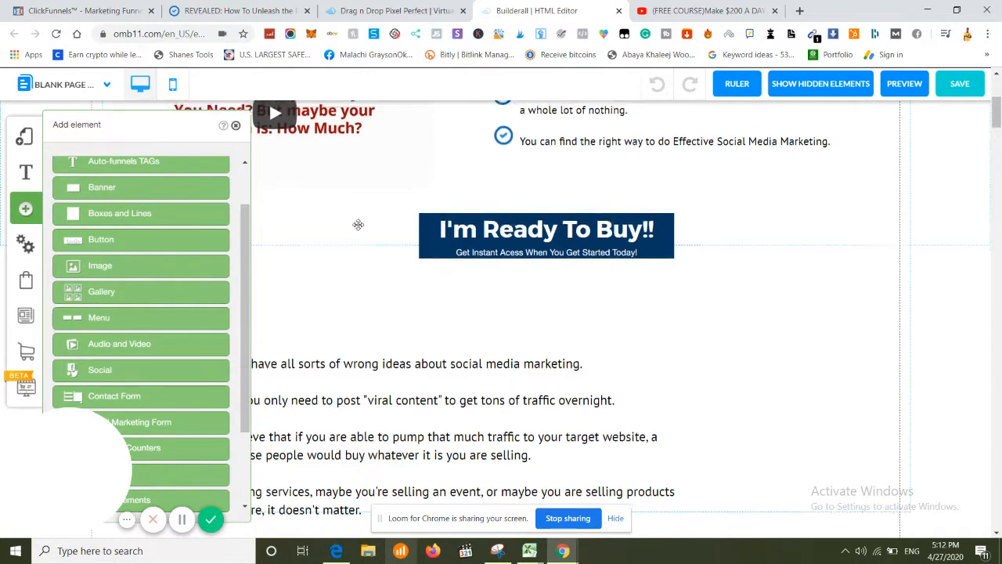
Examine the rebuilt sales page in the Builderall editor from the header down to the "How Much?" question box.
scroll(247, 296, up, 4)
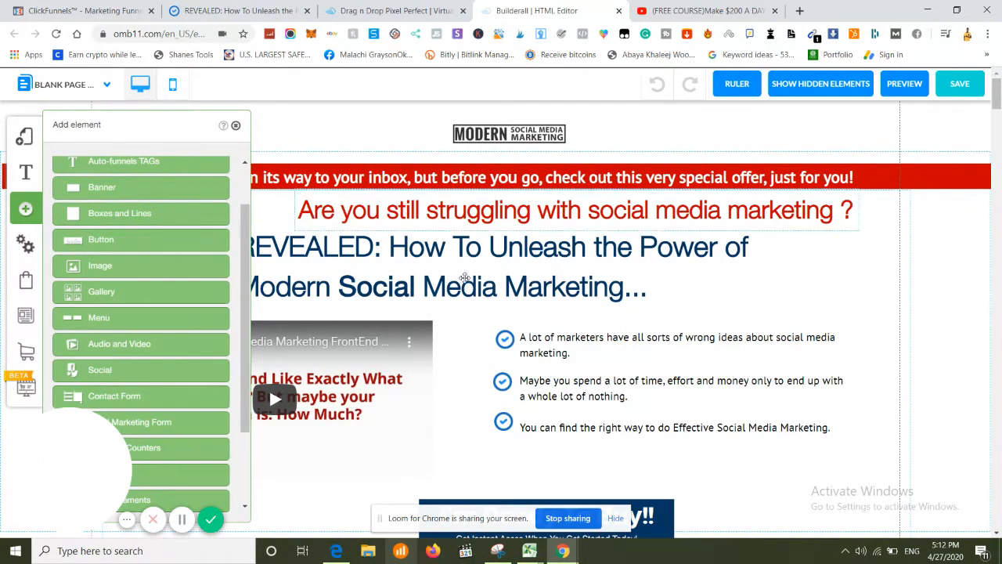
scroll(458, 203, down, 3)
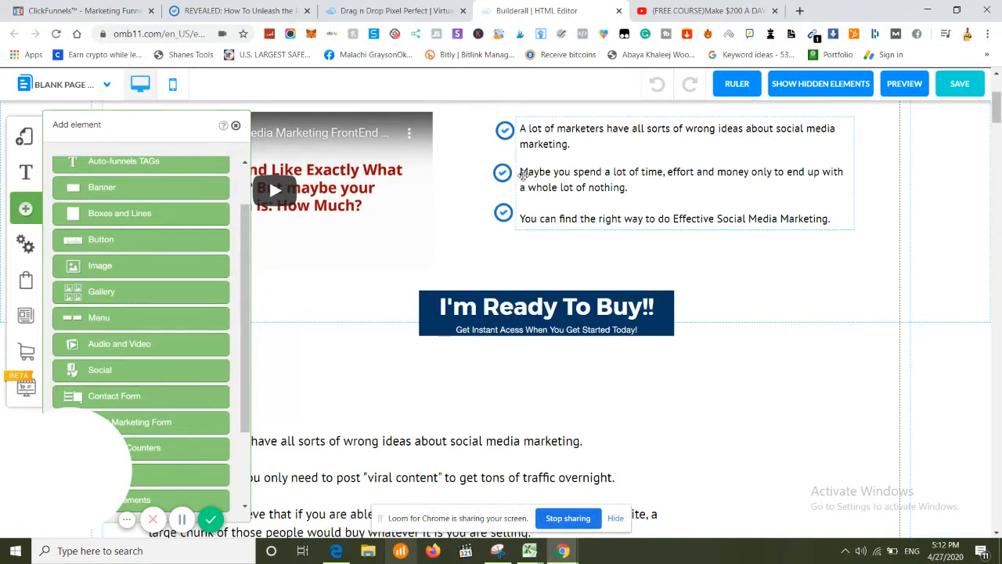
scroll(523, 175, down, 1)
scroll(523, 175, down, 3)
scroll(523, 175, down, 5)
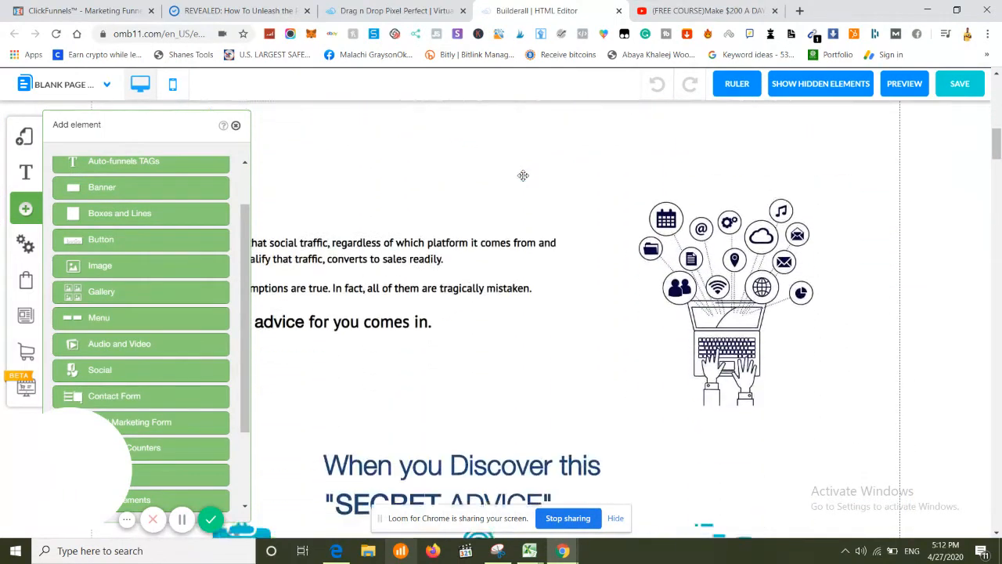
scroll(523, 176, down, 6)
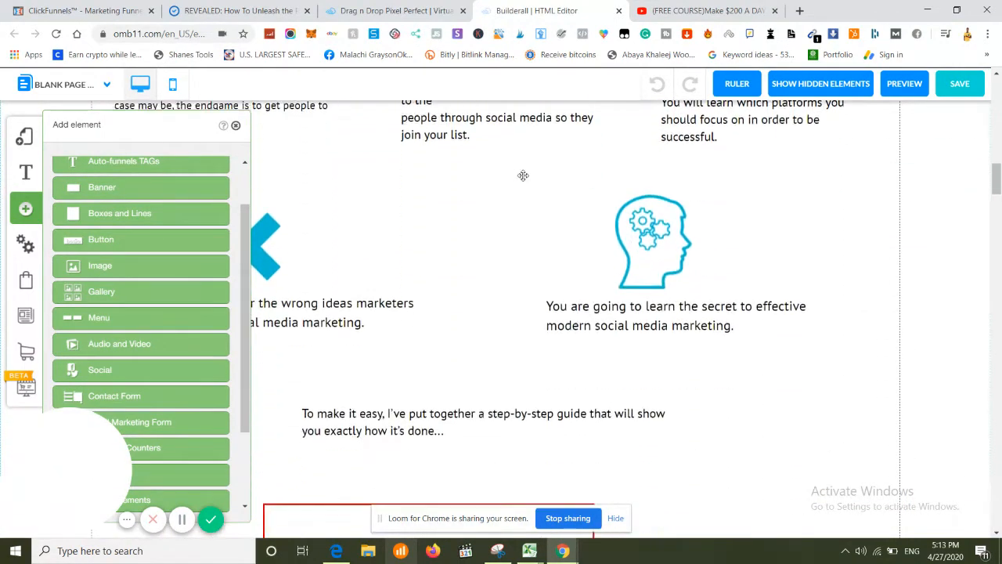
scroll(523, 175, down, 5)
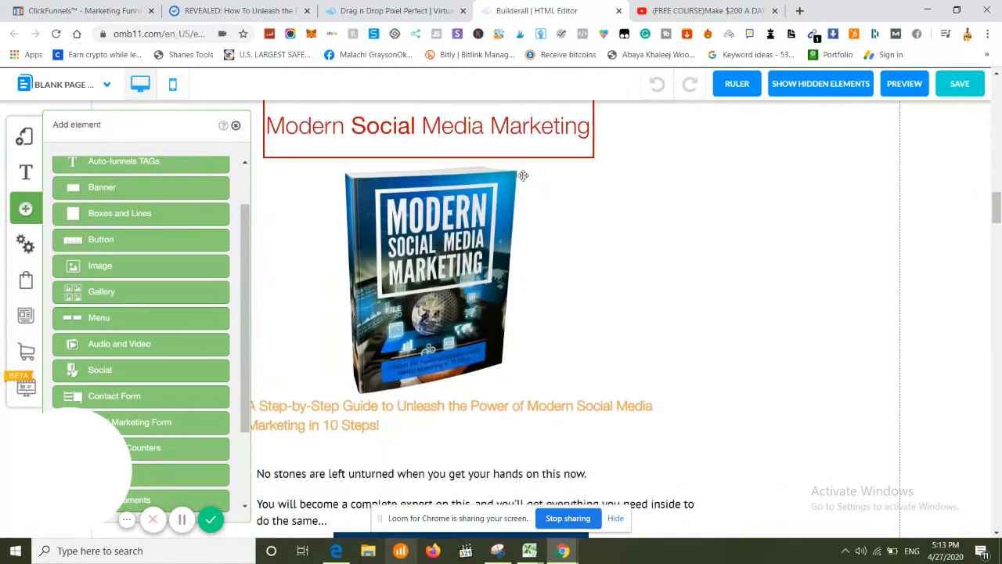
scroll(523, 176, down, 6)
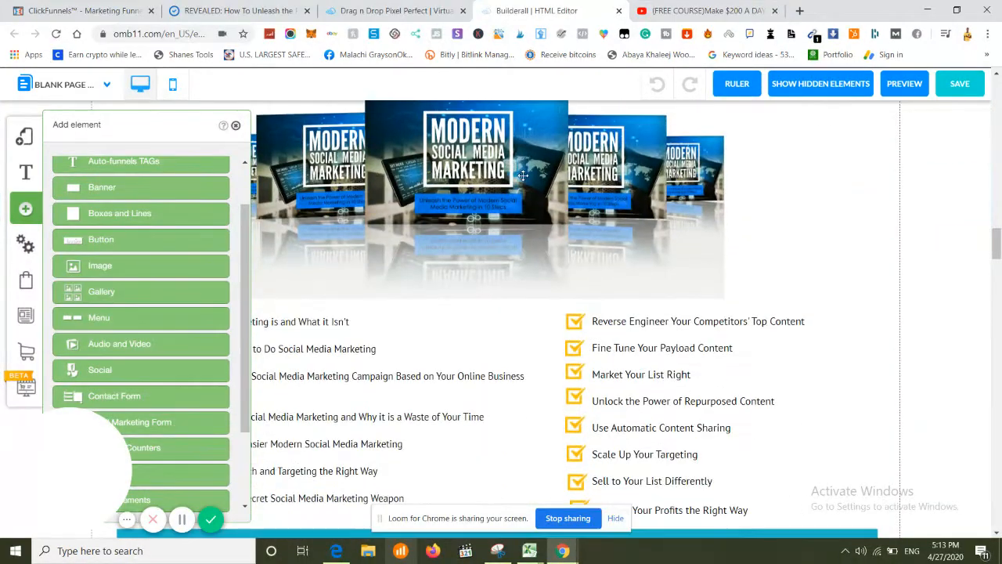
scroll(523, 175, down, 6)
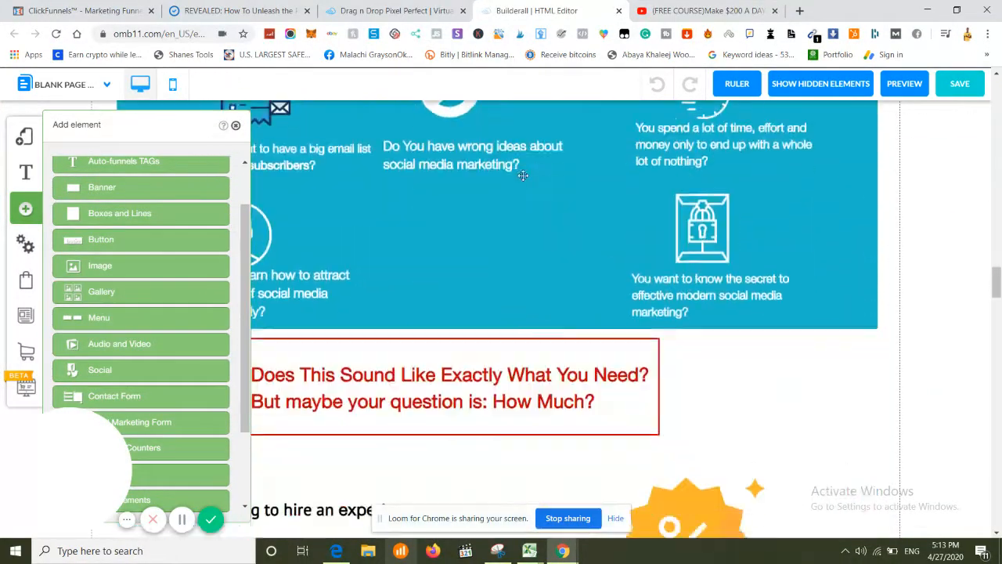
Switch to the original ClickFunnels sales page and review it down to the buy button below the book, for comparison.
click(253, 8)
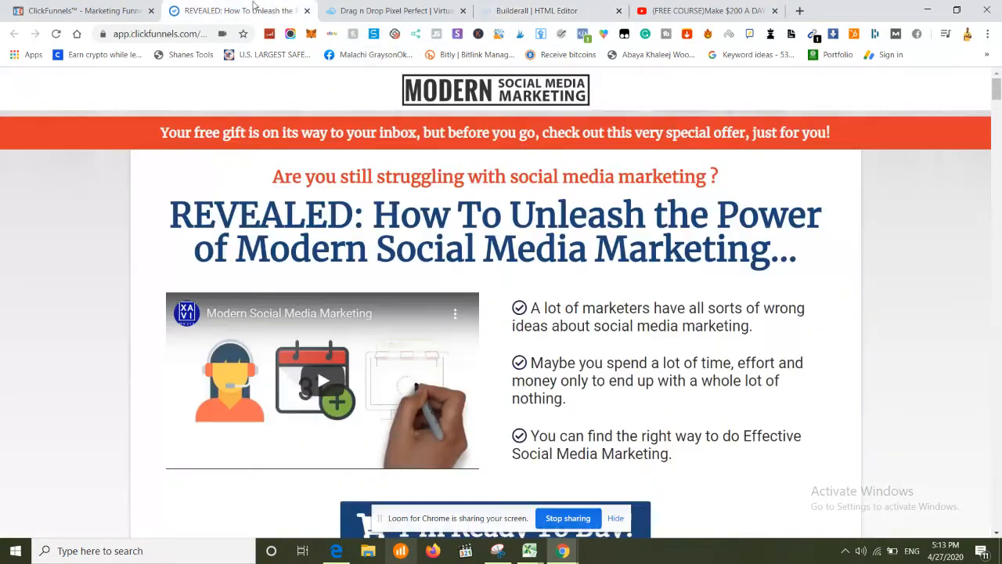
scroll(426, 204, down, 12)
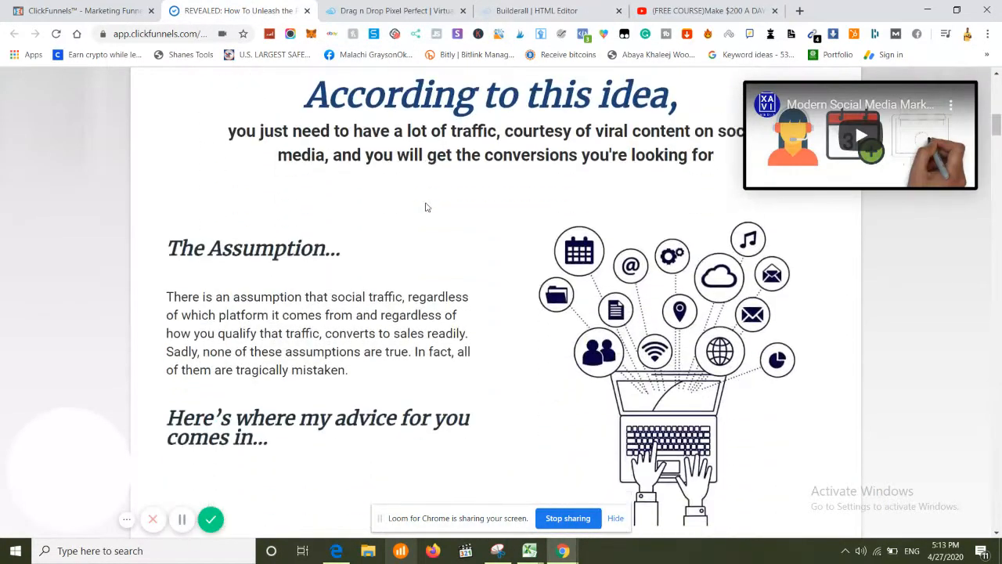
scroll(426, 207, down, 10)
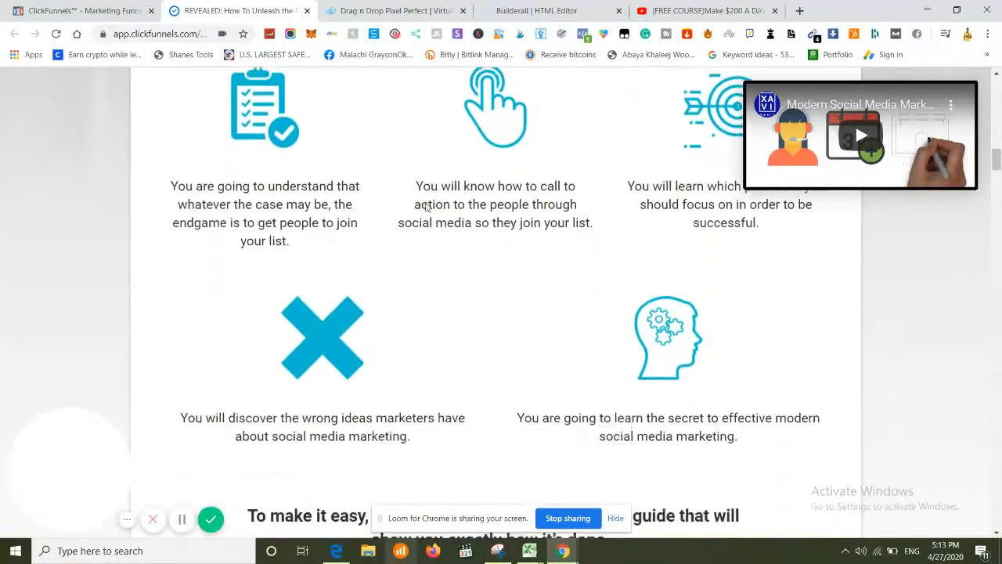
scroll(426, 207, down, 8)
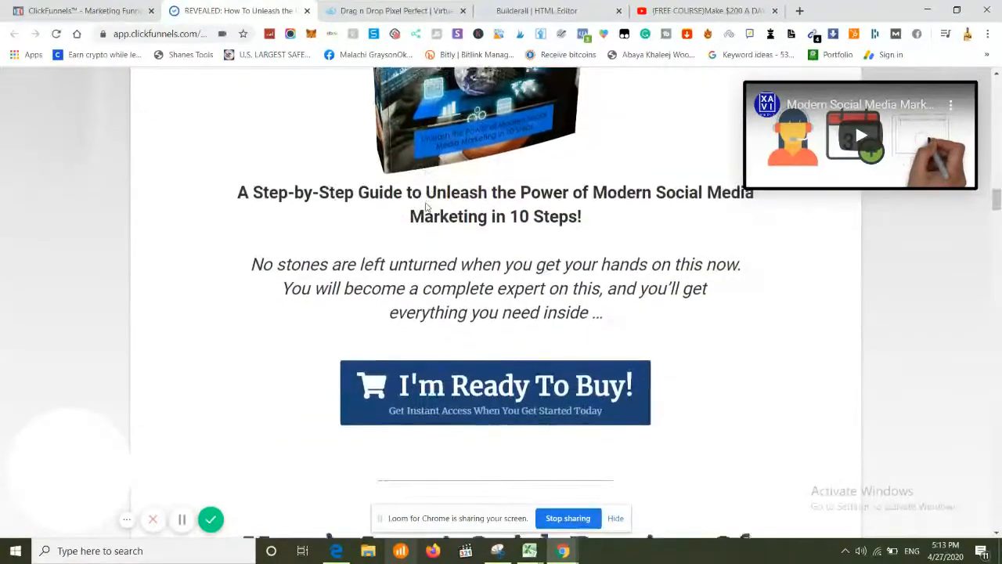
Return to the Builderall editor and examine the rest of the rebuilt page, from the expert section to the footer.
click(515, 5)
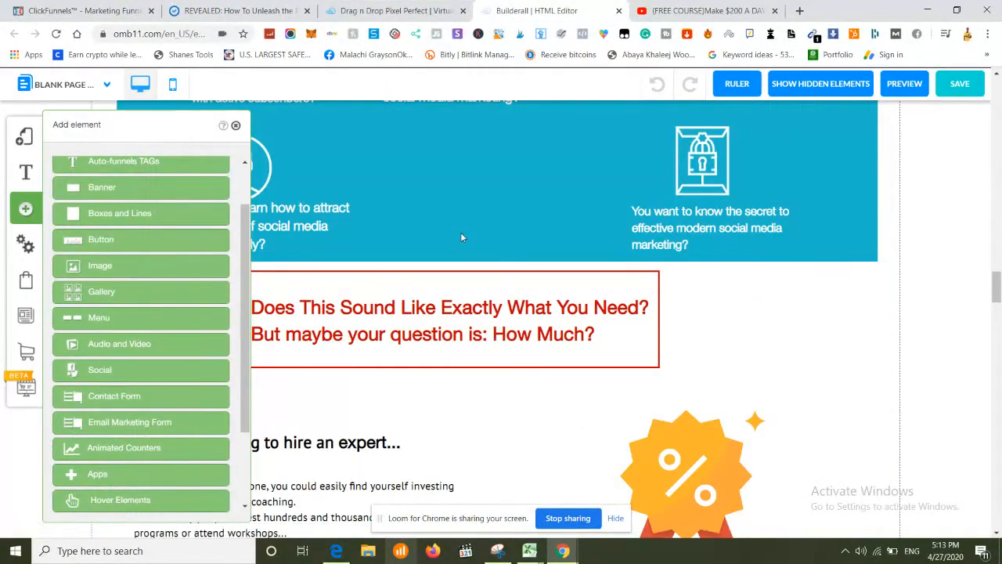
scroll(460, 232, down, 5)
scroll(457, 280, down, 10)
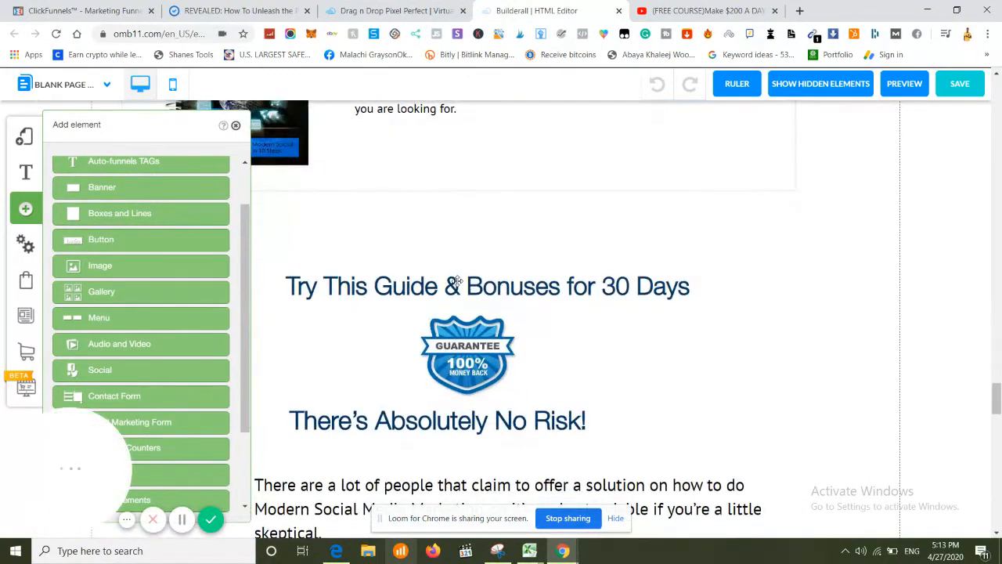
scroll(457, 280, down, 5)
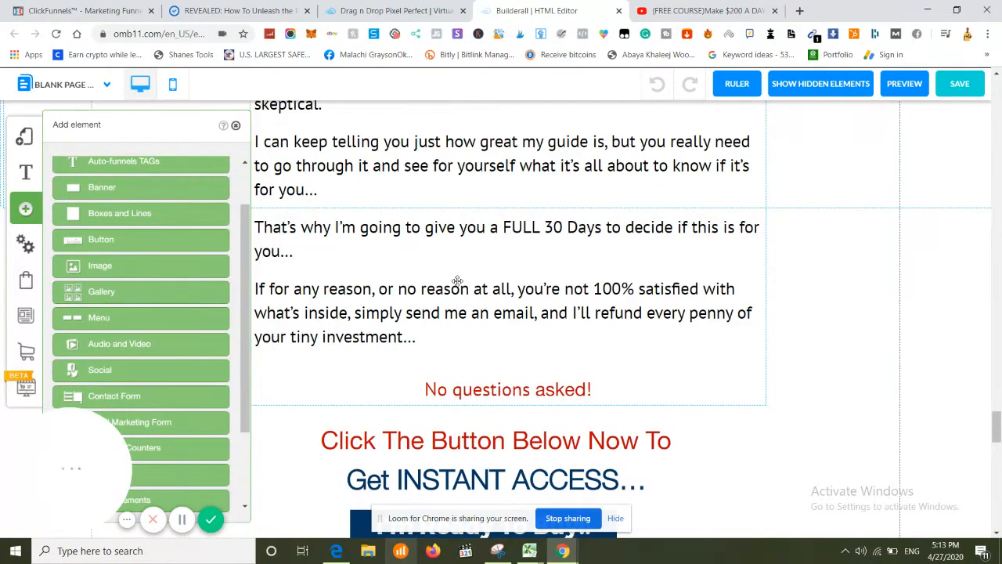
scroll(458, 281, down, 12)
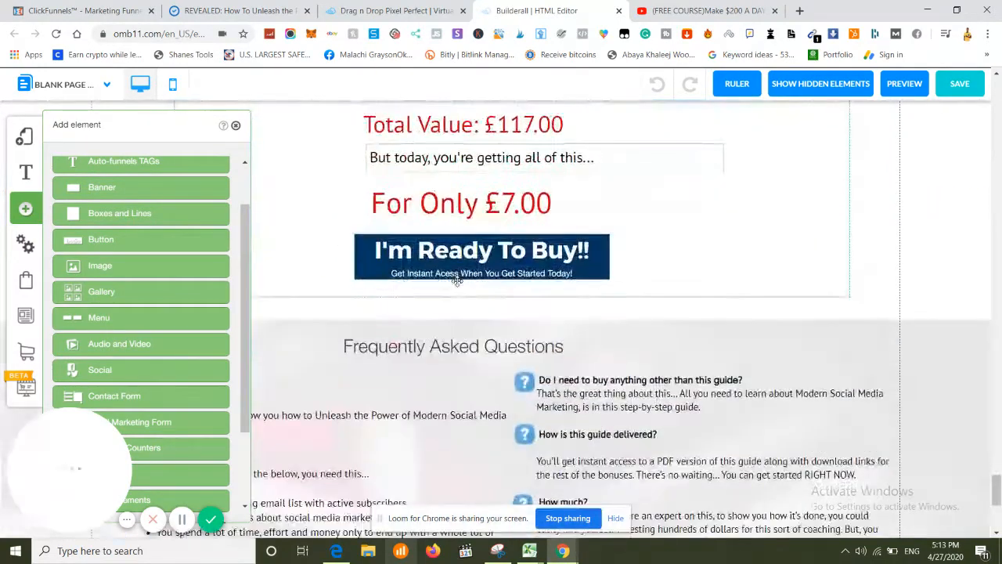
scroll(458, 280, down, 5)
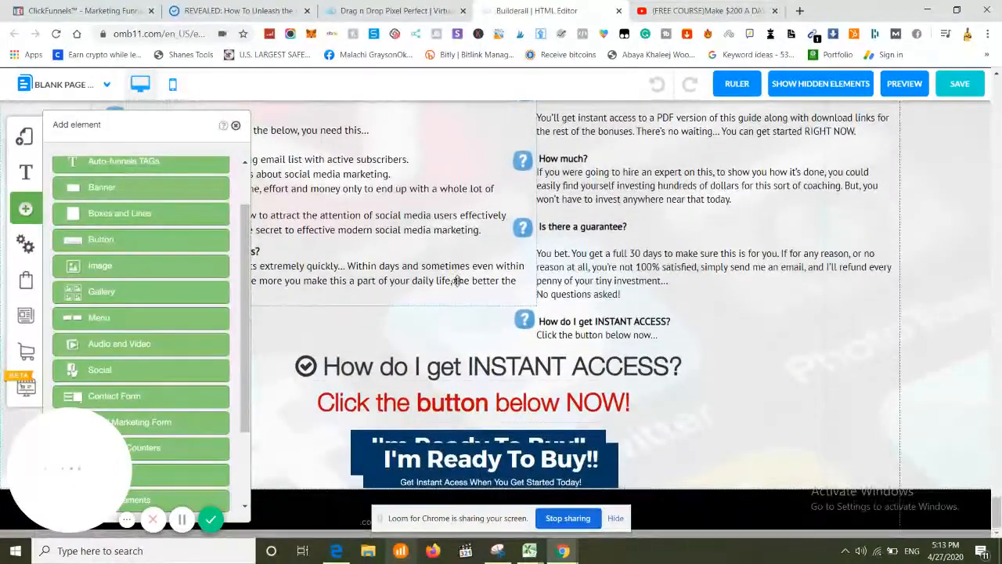
Delete the front one of the two overlapping "I'm Ready To Buy!!" buttons above the footer and save the changes to Blank Page #001.
click(462, 467)
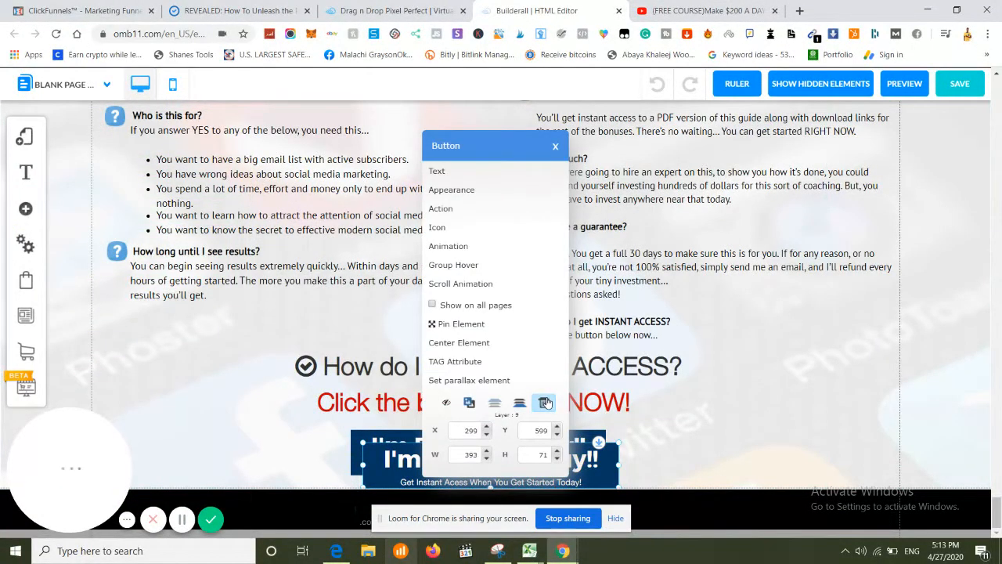
click(545, 402)
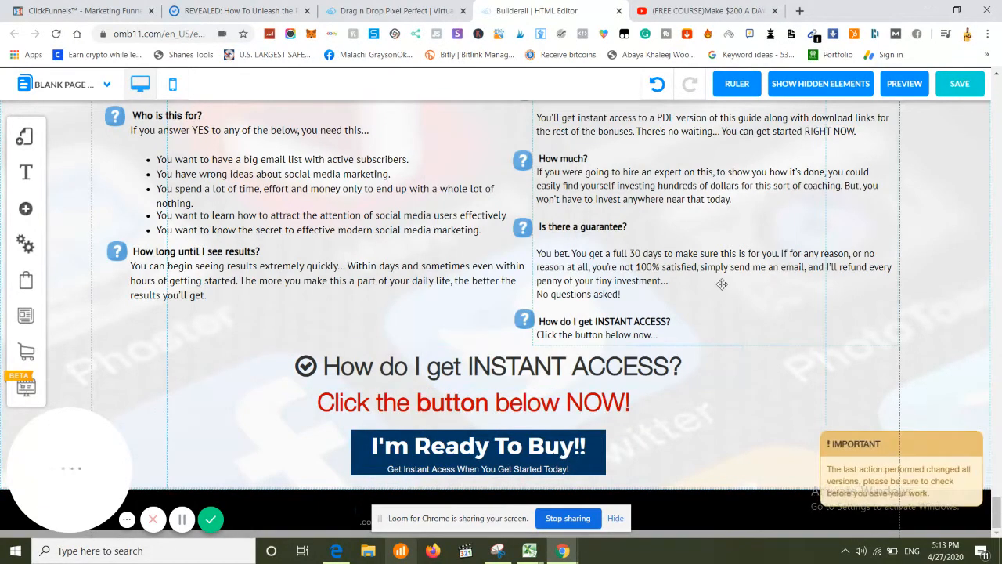
click(971, 85)
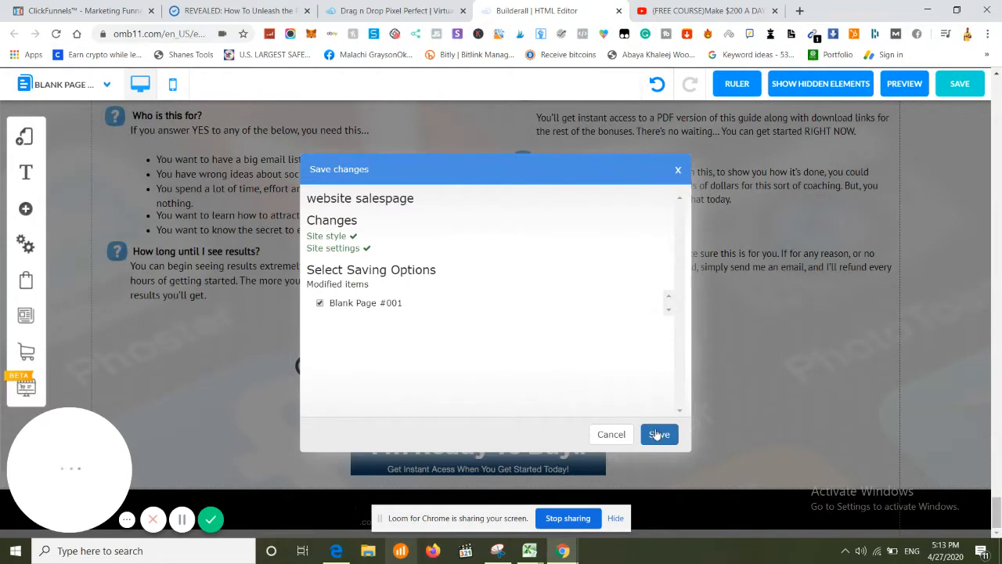
click(659, 434)
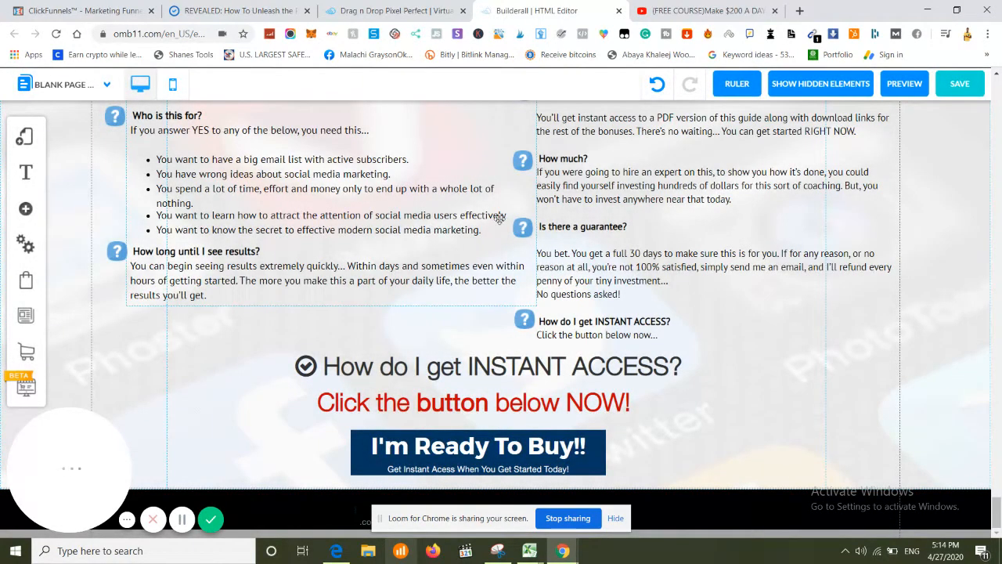
Shift the red "Are you still struggling with social media marketing ?" headline left so it sits centred above the "REVEALED" headline.
scroll(499, 219, up, 15)
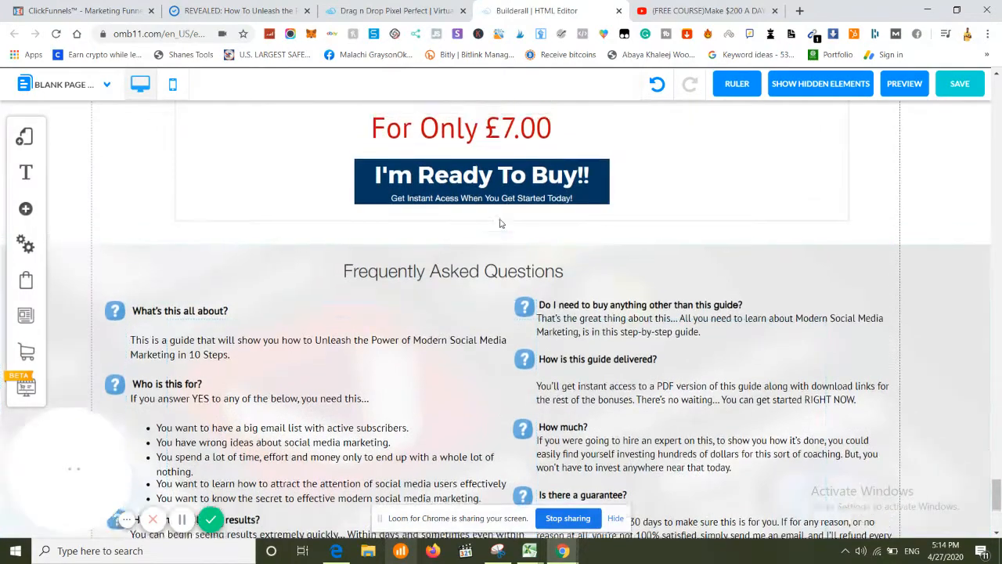
scroll(499, 219, up, 20)
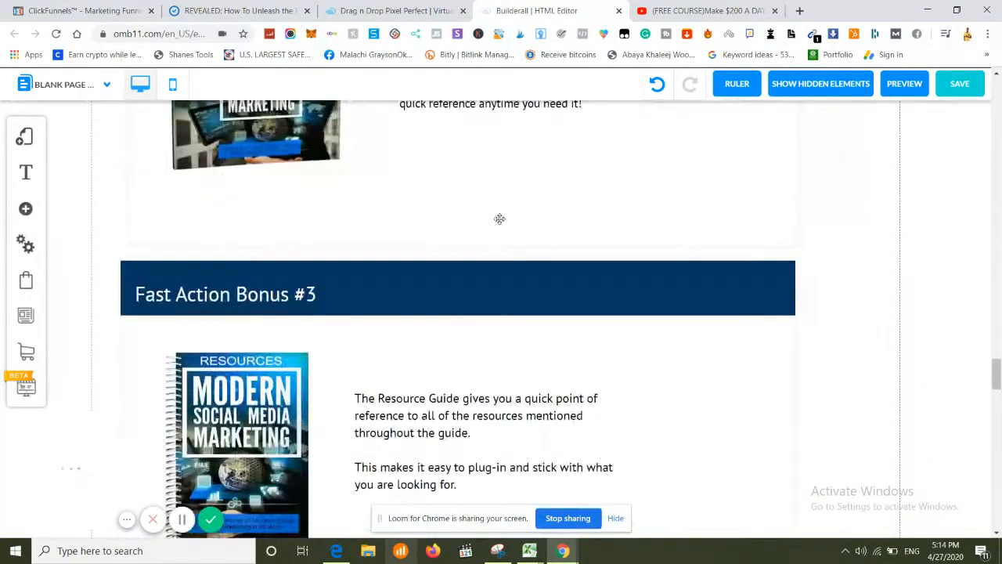
scroll(499, 219, up, 12)
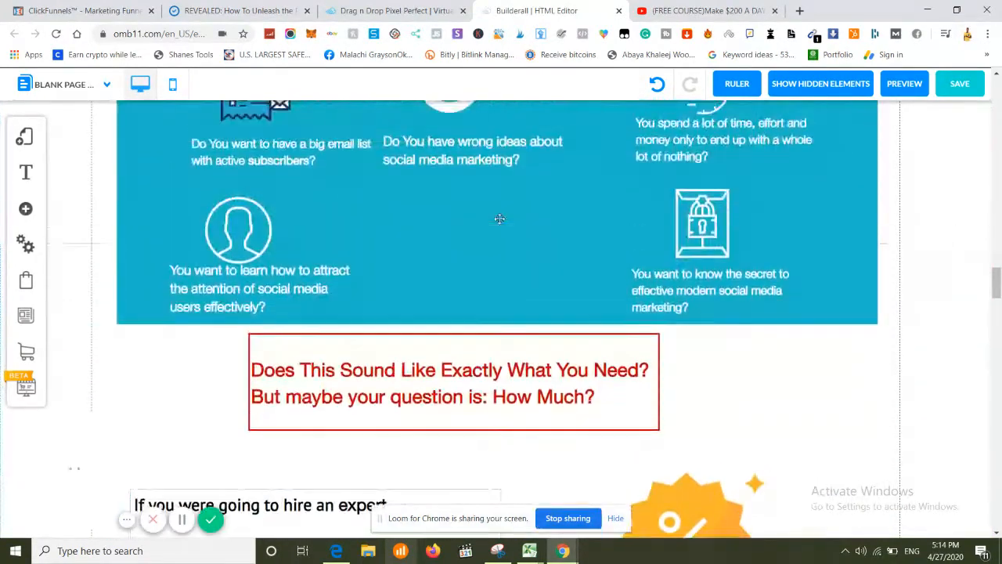
scroll(500, 218, up, 10)
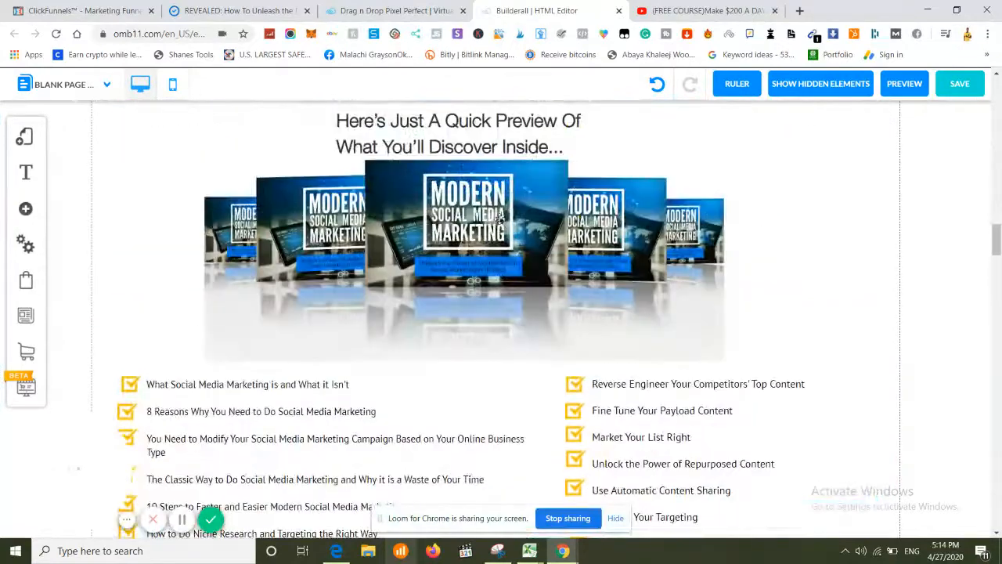
scroll(499, 218, up, 10)
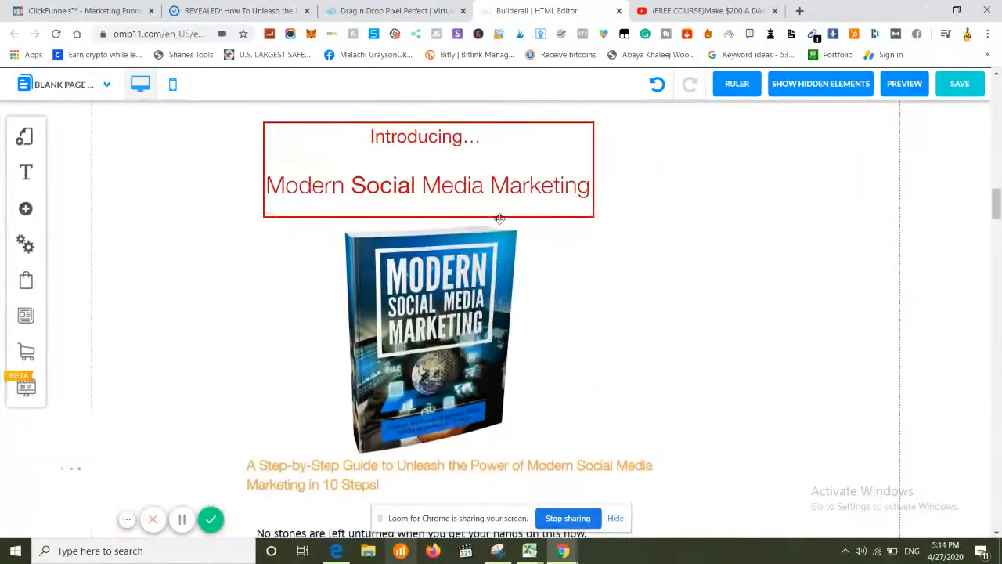
scroll(500, 219, up, 8)
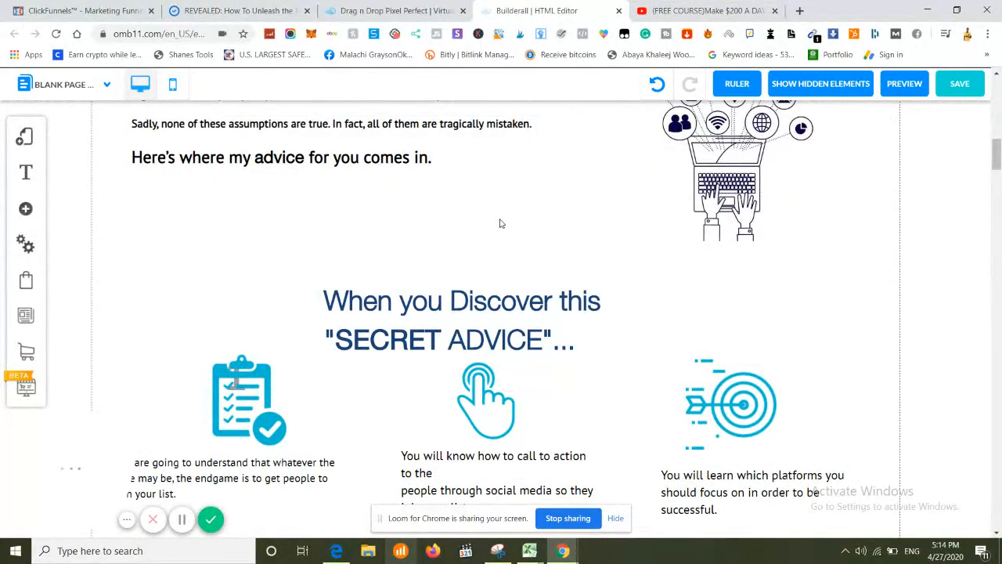
scroll(495, 187, up, 5)
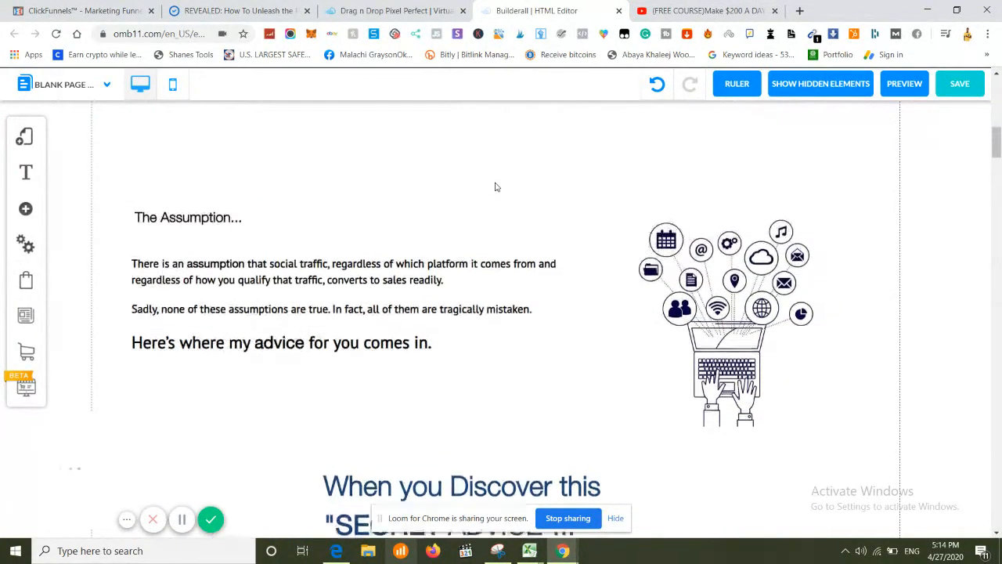
scroll(495, 182, up, 3)
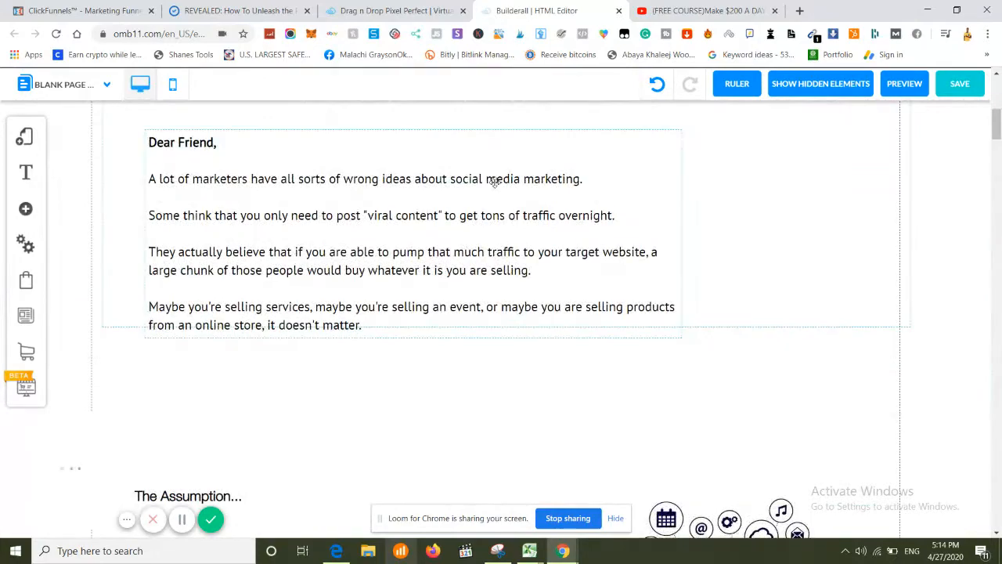
scroll(494, 182, up, 7)
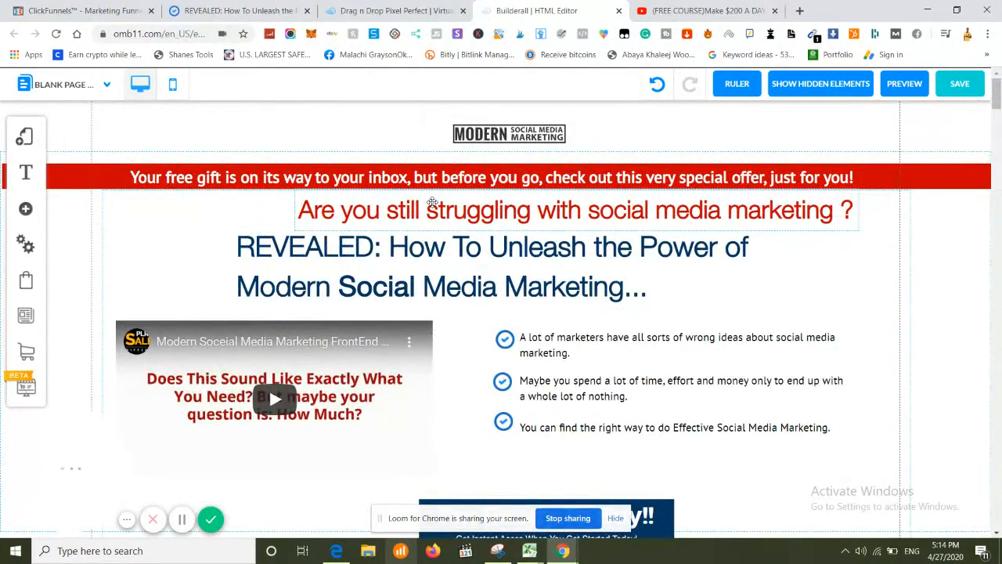
drag(432, 202, 360, 208)
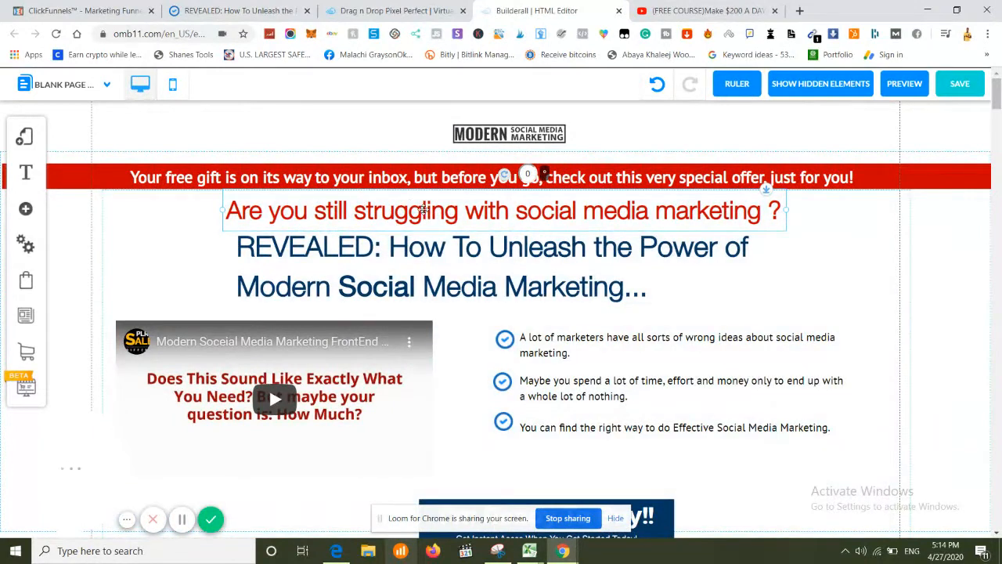